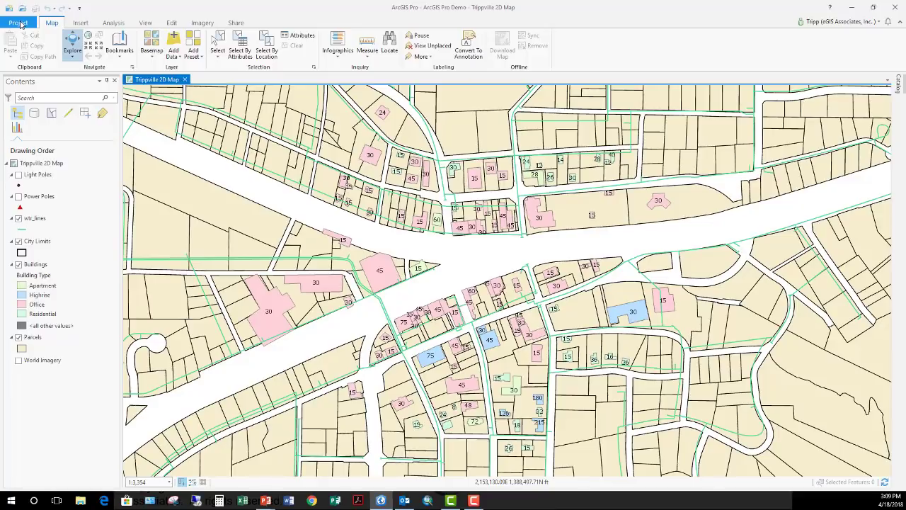
Open the application Options dialog from the backstage, then enlarge and reposition it
{"action": "left_click", "coordinate": [17, 23]}
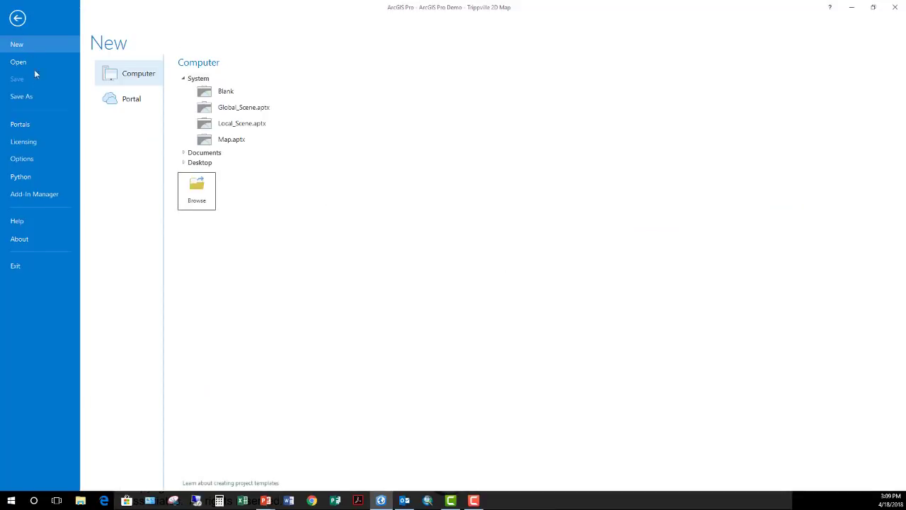
{"action": "left_click", "coordinate": [29, 159]}
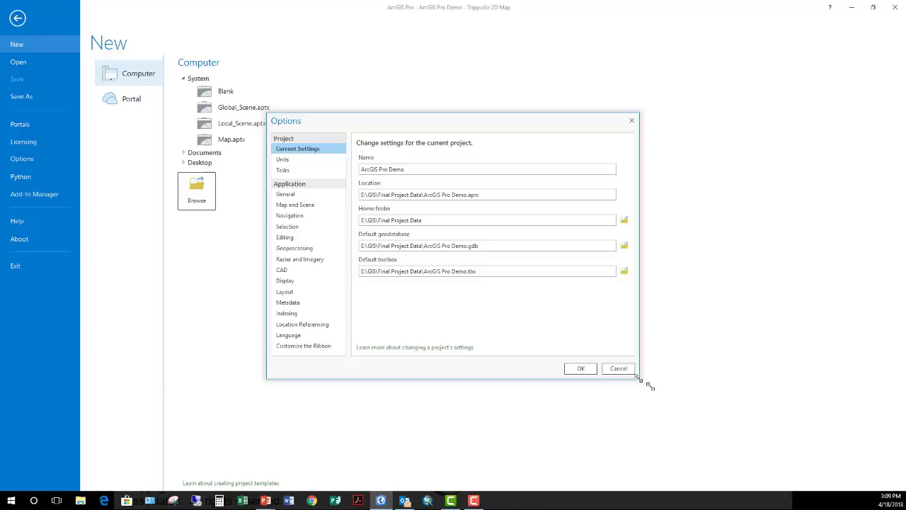
{"action": "left_click_drag", "start_coordinate": [645, 384], "coordinate": [791, 448]}
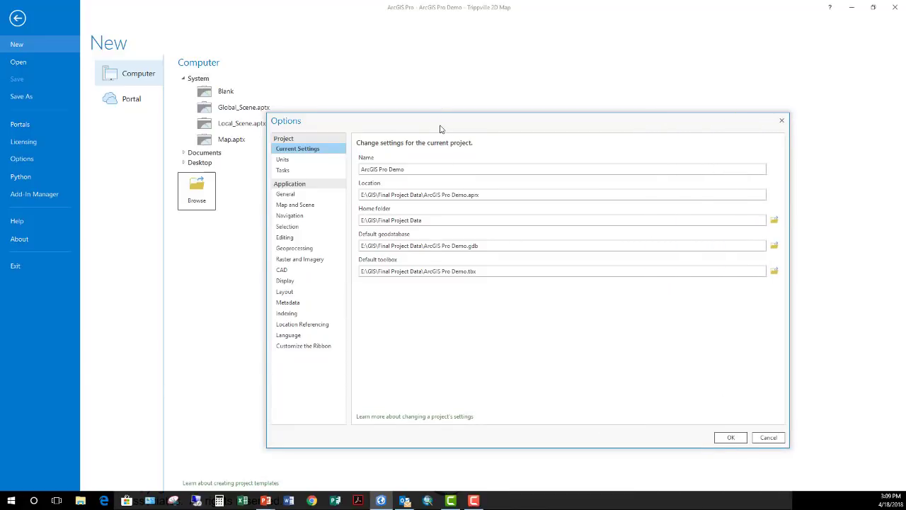
{"action": "left_click_drag", "start_coordinate": [439, 125], "coordinate": [393, 88]}
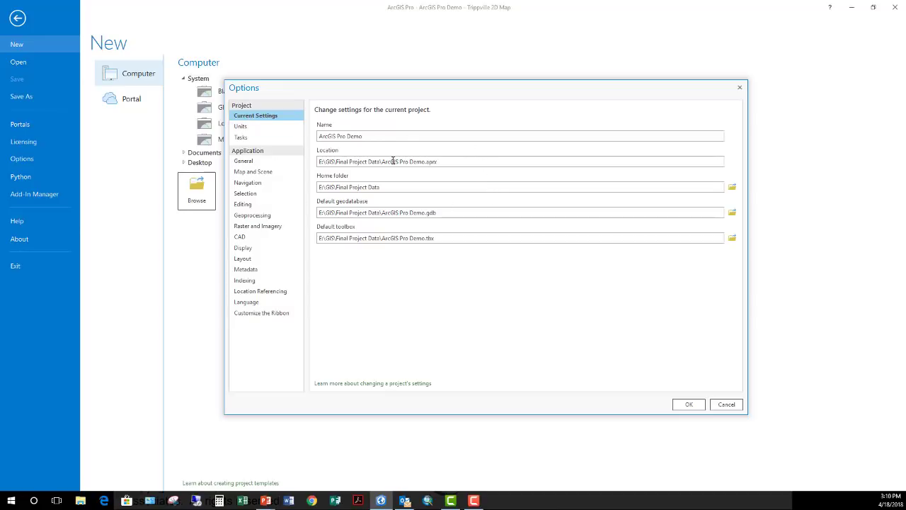
Review the ArcGIS Pro Demo project's file location, home folder, default geodatabase and toolbox paths
{"action": "left_click_drag", "start_coordinate": [369, 135], "coordinate": [318, 145]}
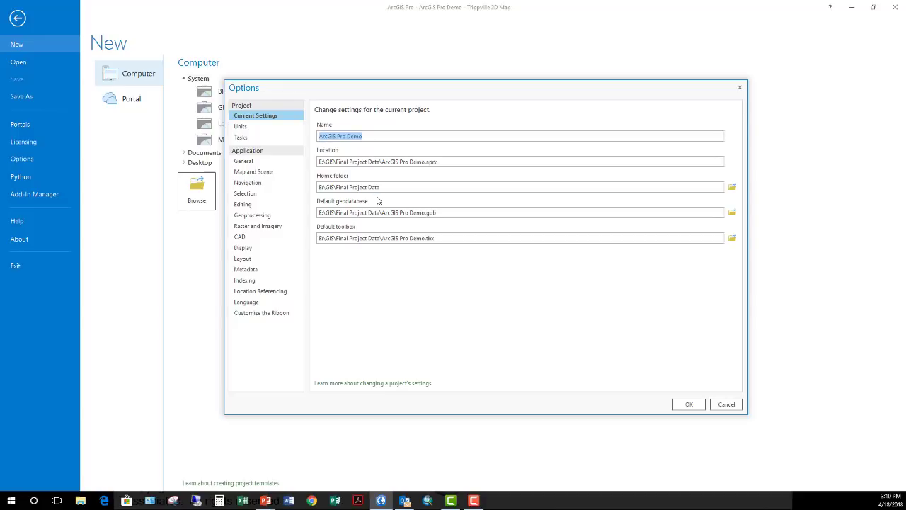
{"action": "left_click_drag", "start_coordinate": [446, 160], "coordinate": [315, 167]}
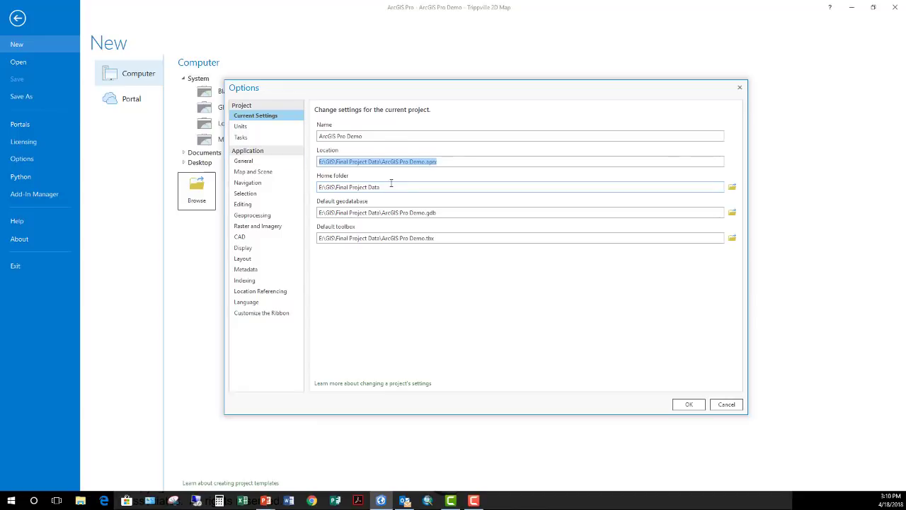
{"action": "left_click_drag", "start_coordinate": [411, 187], "coordinate": [286, 196]}
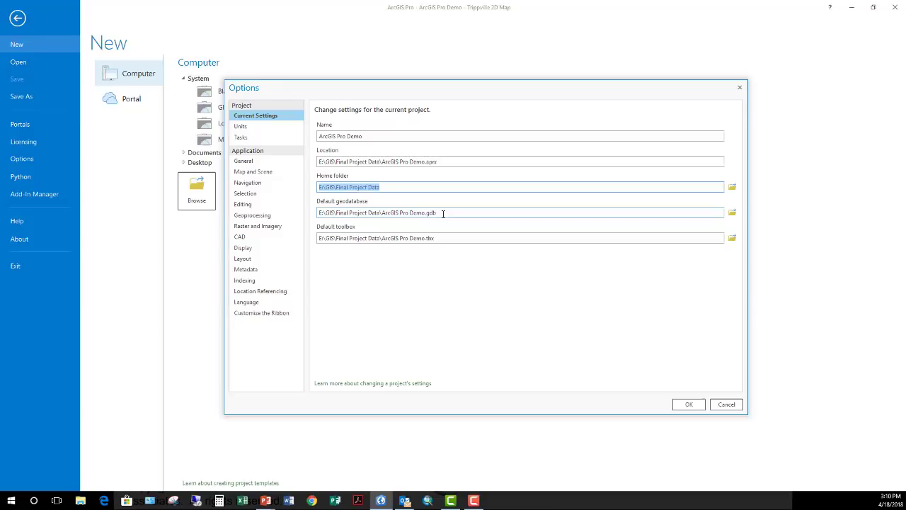
{"action": "left_click_drag", "start_coordinate": [439, 213], "coordinate": [301, 223]}
{"action": "left_click_drag", "start_coordinate": [458, 240], "coordinate": [279, 257]}
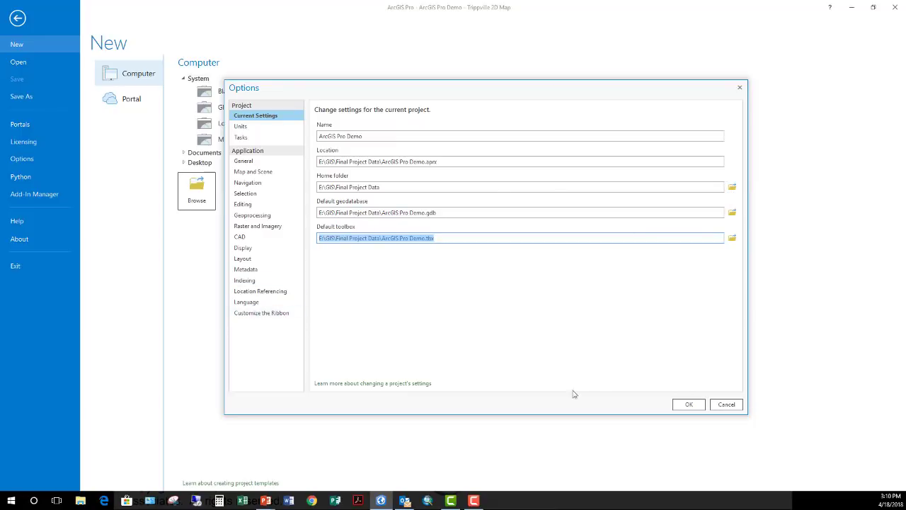
{"action": "left_click", "coordinate": [443, 213]}
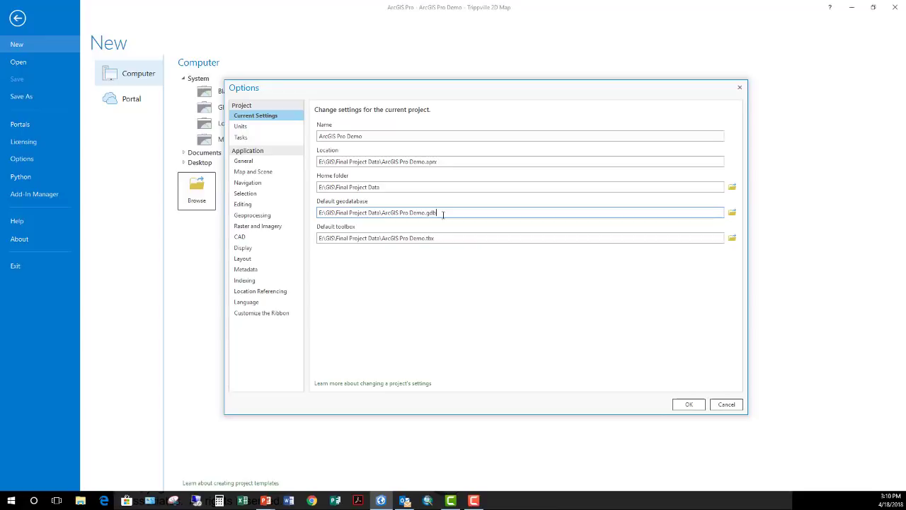
{"action": "left_click", "coordinate": [382, 212]}
{"action": "key", "text": "shift+End"}
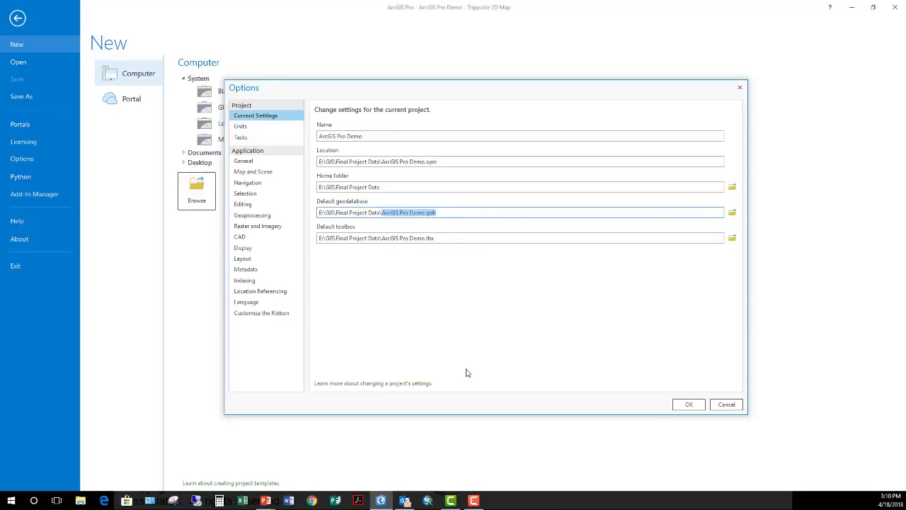
{"action": "left_click", "coordinate": [242, 126]}
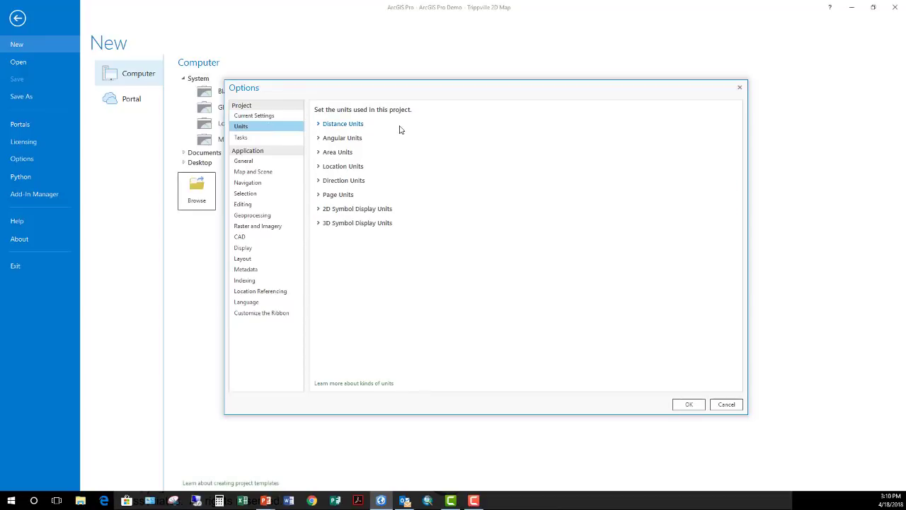
{"action": "left_click", "coordinate": [318, 126]}
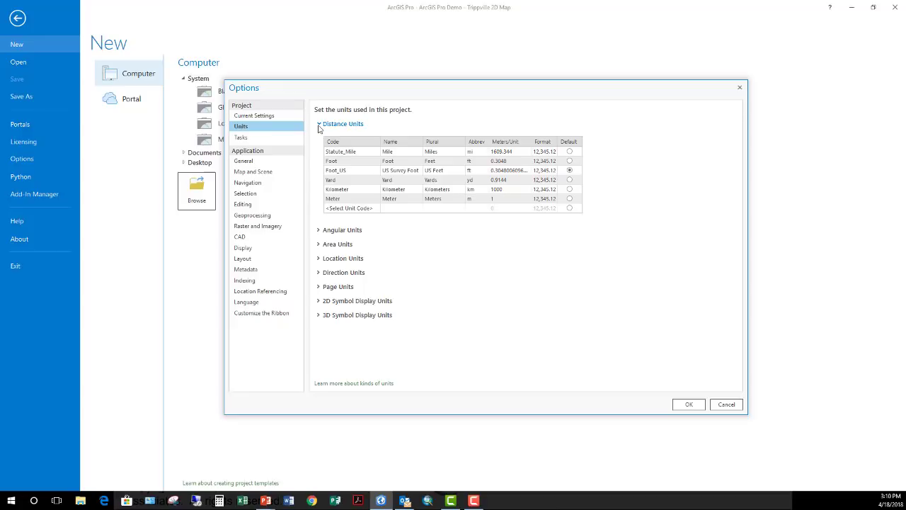
{"action": "left_click", "coordinate": [374, 162]}
{"action": "left_click", "coordinate": [347, 201]}
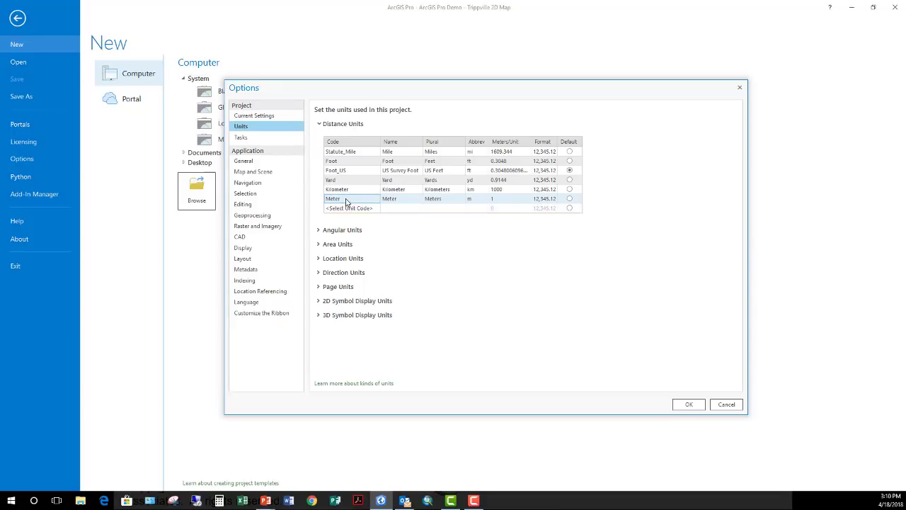
{"action": "left_click", "coordinate": [352, 174]}
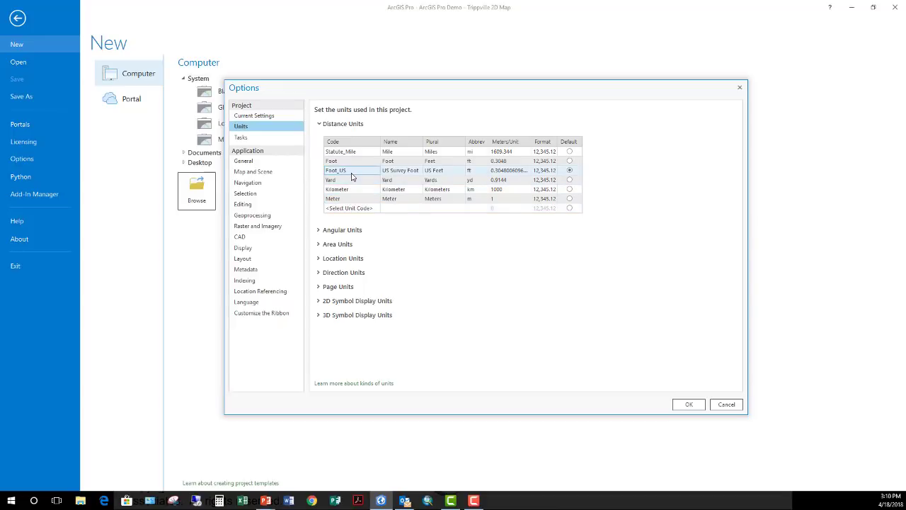
{"action": "left_click", "coordinate": [351, 164]}
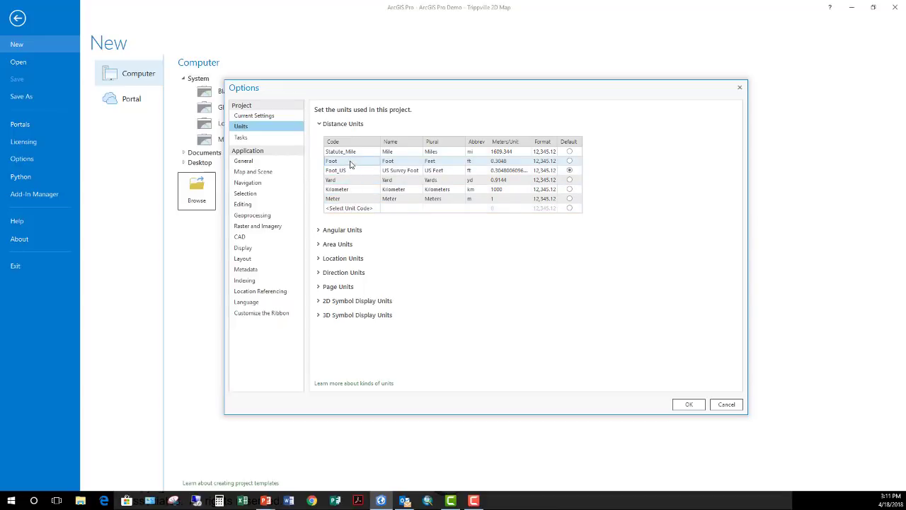
{"action": "left_click", "coordinate": [350, 153]}
{"action": "left_click", "coordinate": [354, 171]}
{"action": "left_click", "coordinate": [509, 171]}
{"action": "left_click", "coordinate": [567, 173]}
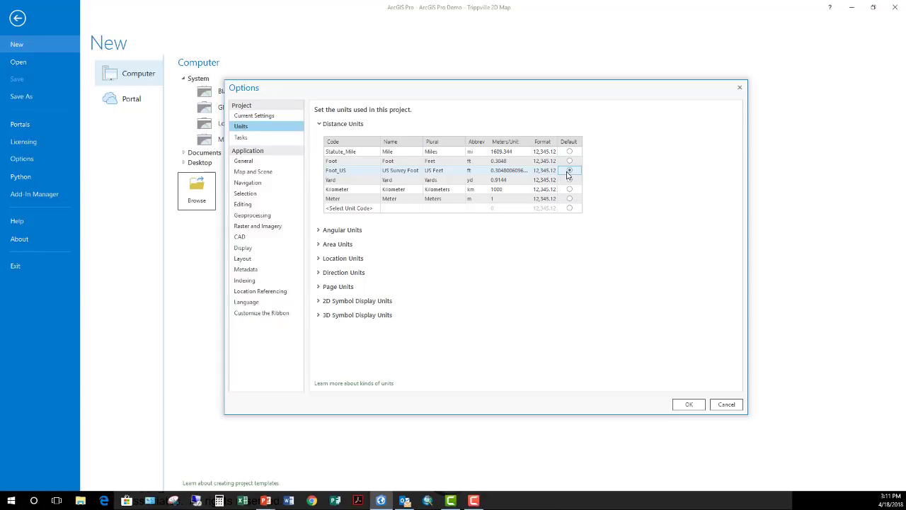
Expand the Angular Units table to review the Radian and Degree units
{"action": "left_click", "coordinate": [318, 124]}
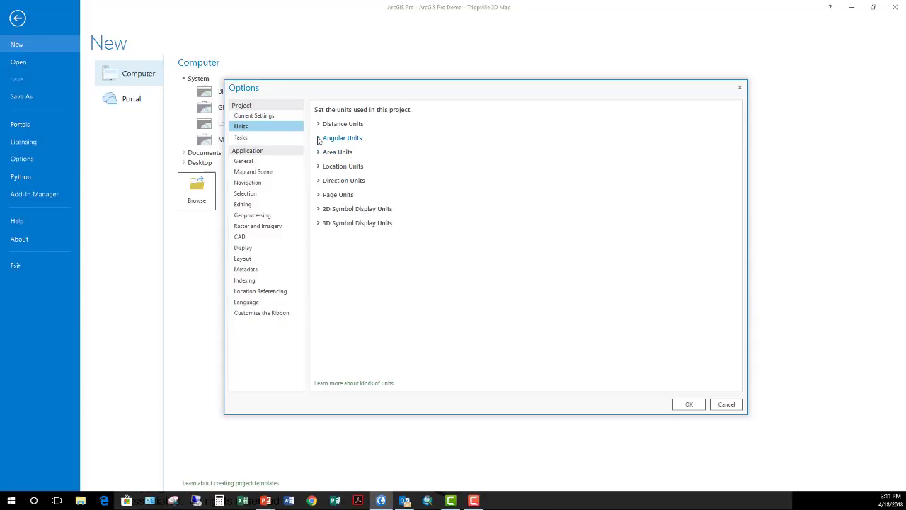
{"action": "left_click", "coordinate": [318, 139]}
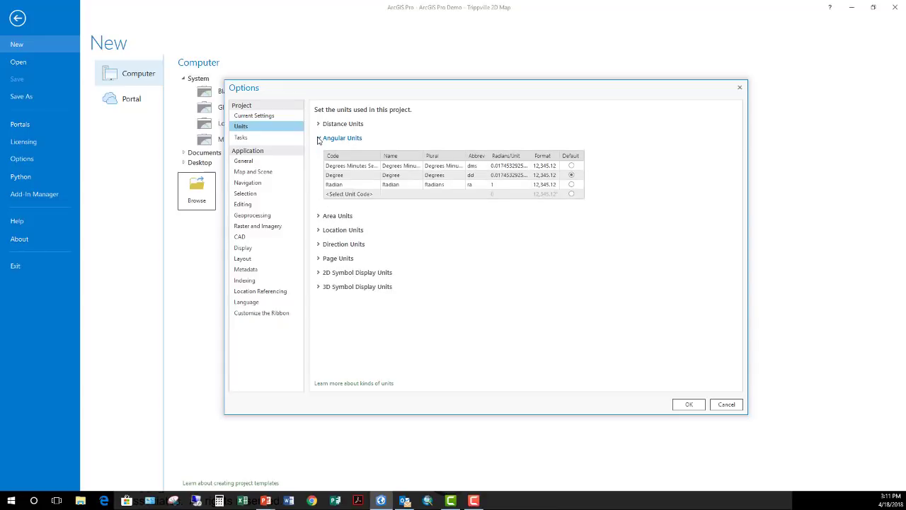
{"action": "left_click", "coordinate": [361, 185]}
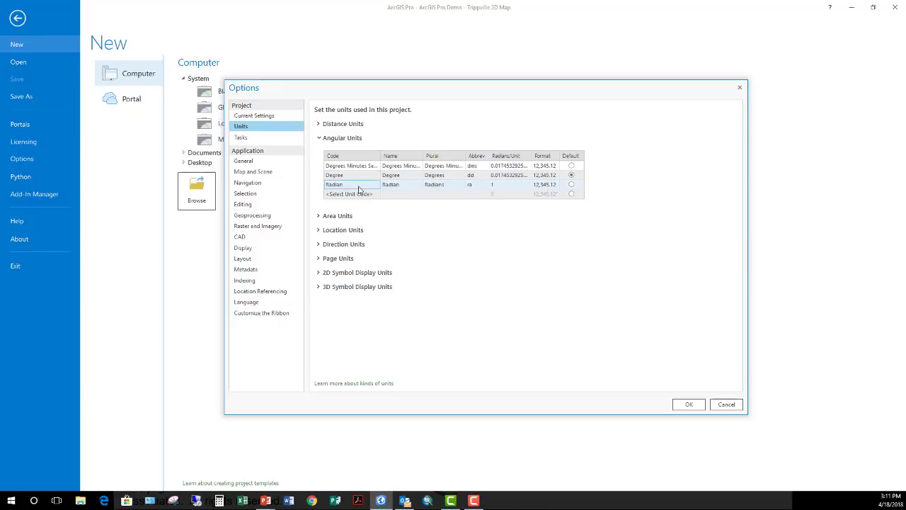
{"action": "left_click", "coordinate": [354, 179]}
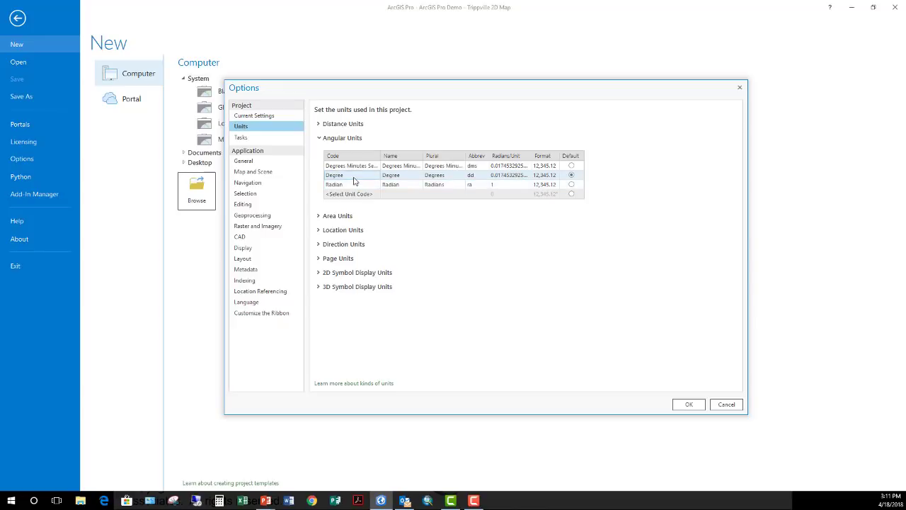
Check Square_Kilometer's format in Area Units, then expand and collapse Location Units
{"action": "left_click", "coordinate": [320, 139]}
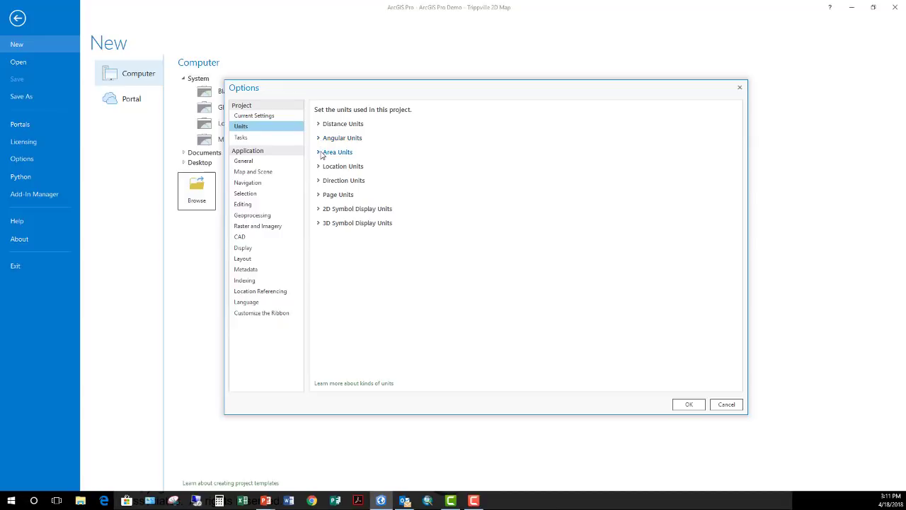
{"action": "left_click", "coordinate": [321, 152]}
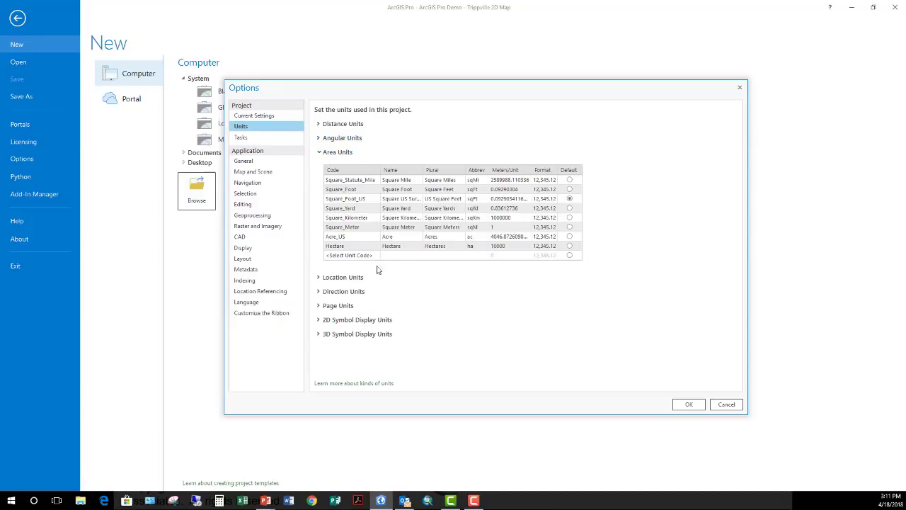
{"action": "left_click", "coordinate": [542, 222]}
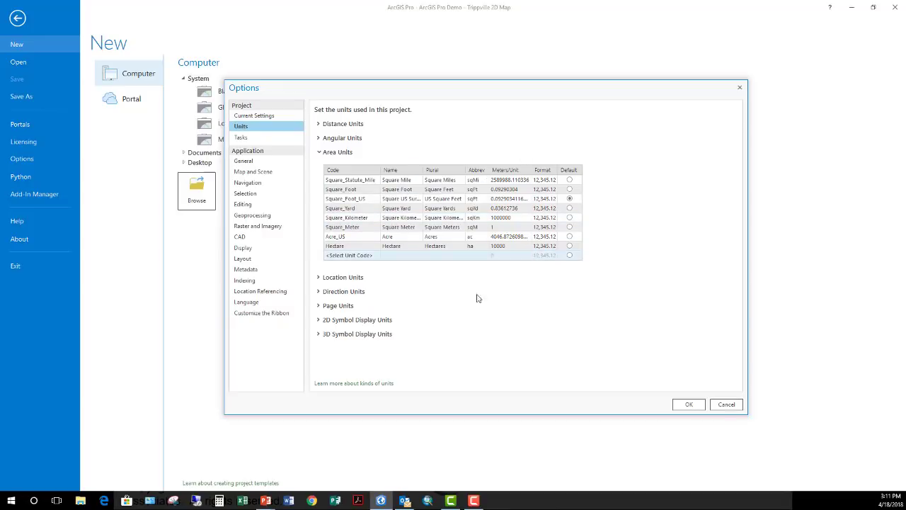
{"action": "left_click", "coordinate": [319, 151]}
{"action": "left_click", "coordinate": [320, 167]}
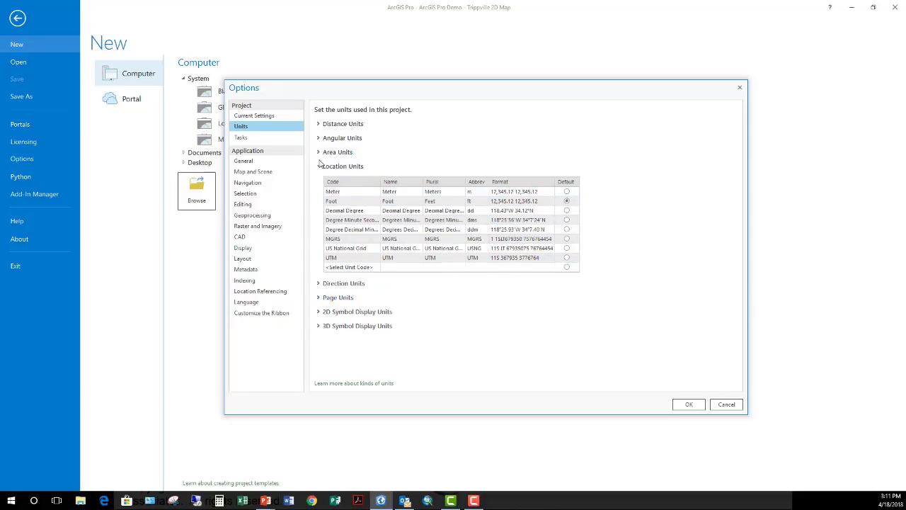
{"action": "left_click", "coordinate": [320, 166]}
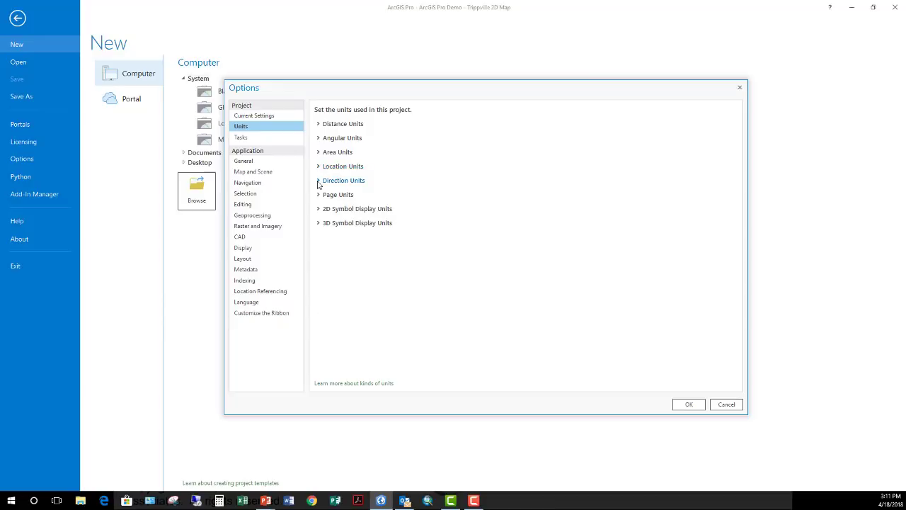
{"action": "left_click", "coordinate": [319, 181]}
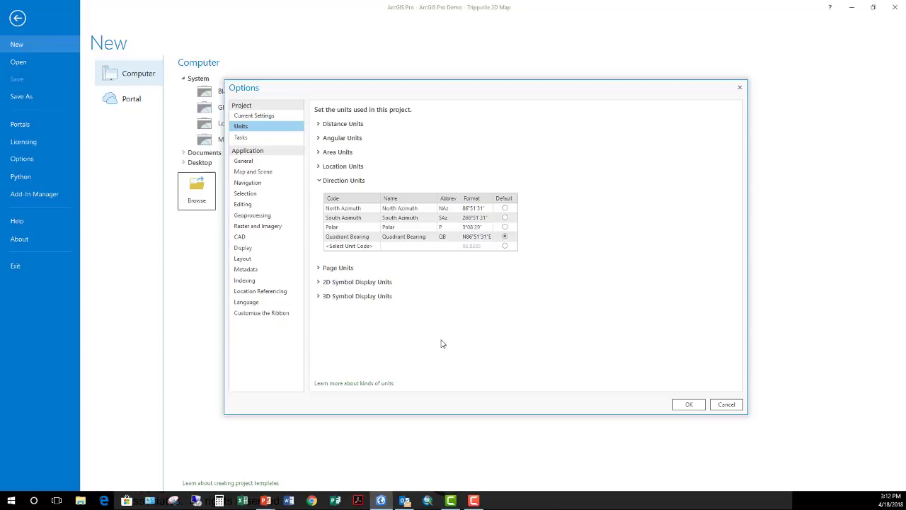
{"action": "left_click", "coordinate": [355, 208]}
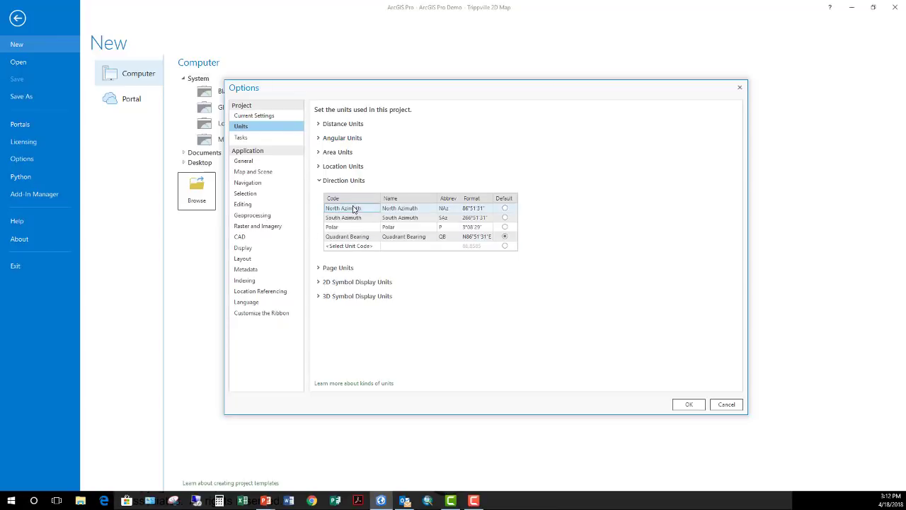
{"action": "left_click", "coordinate": [356, 217]}
{"action": "left_click", "coordinate": [347, 227]}
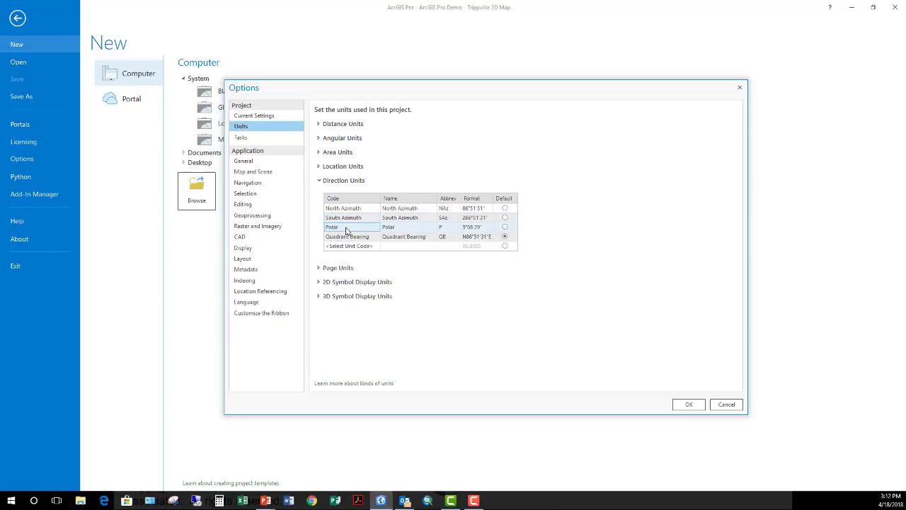
{"action": "left_click", "coordinate": [349, 238]}
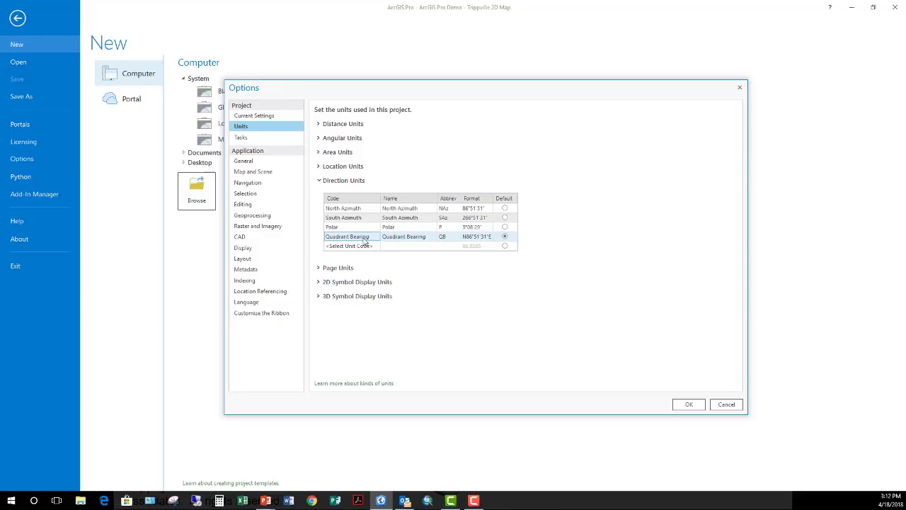
{"action": "left_click", "coordinate": [440, 237]}
{"action": "left_click", "coordinate": [324, 179]}
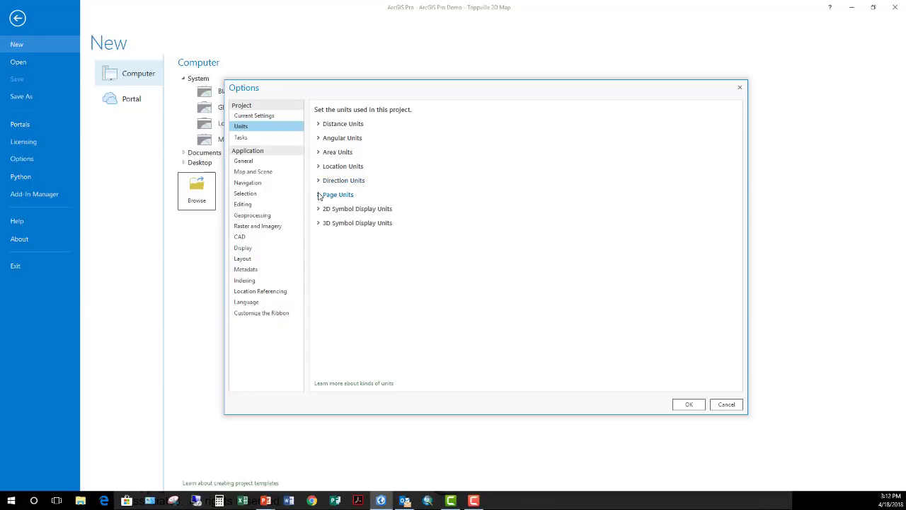
View the Page Units table (Inch default) and 2D Symbol Display Units table (Point default)
{"action": "left_click", "coordinate": [320, 195]}
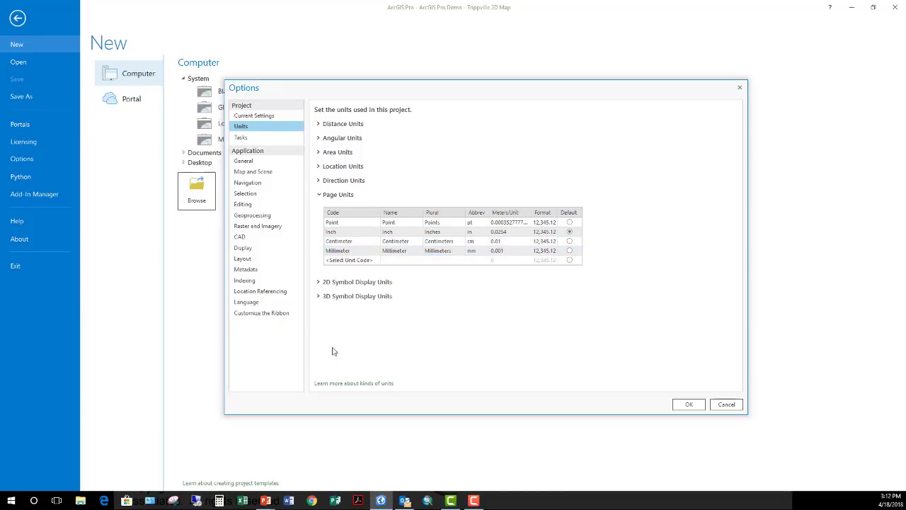
{"action": "left_click", "coordinate": [328, 194]}
{"action": "left_click", "coordinate": [318, 209]}
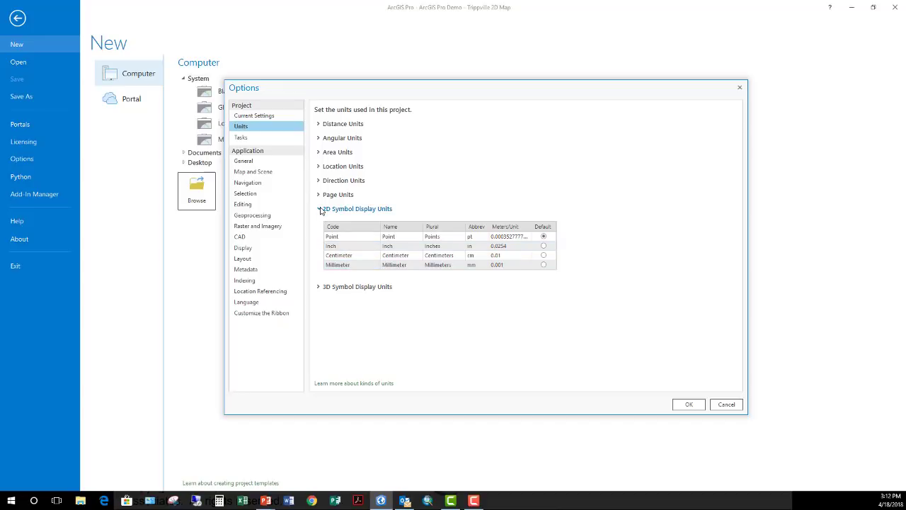
{"action": "left_click", "coordinate": [321, 211]}
Expand 3D Symbol Display Units and step through its Foot_US, Yard and Meter rows
{"action": "left_click", "coordinate": [323, 223]}
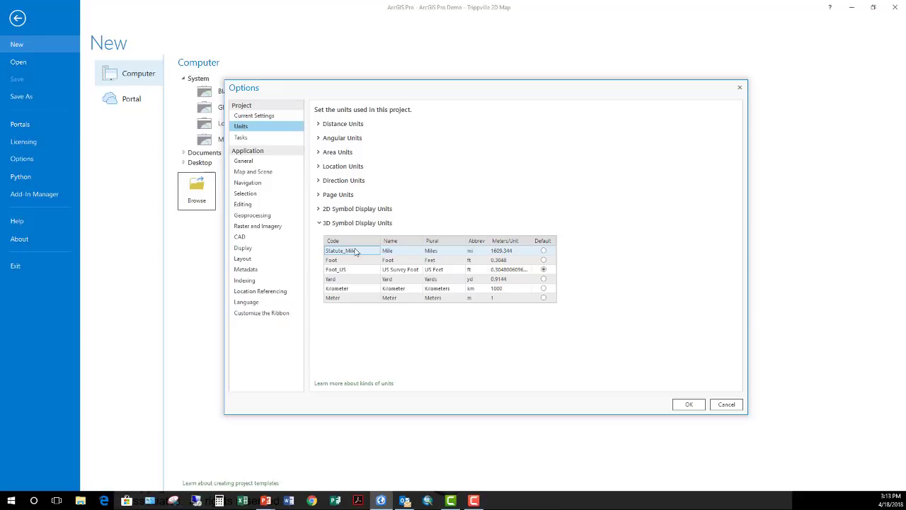
{"action": "left_click", "coordinate": [442, 270]}
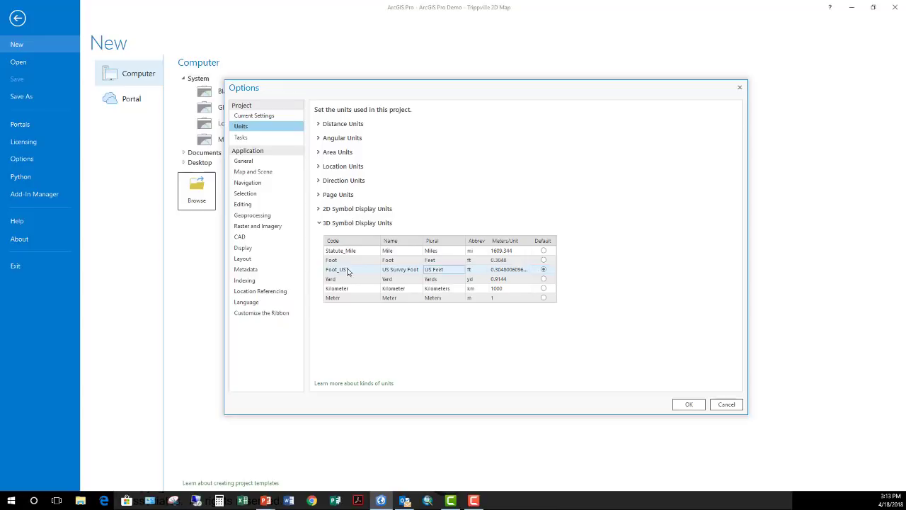
{"action": "left_click", "coordinate": [469, 280]}
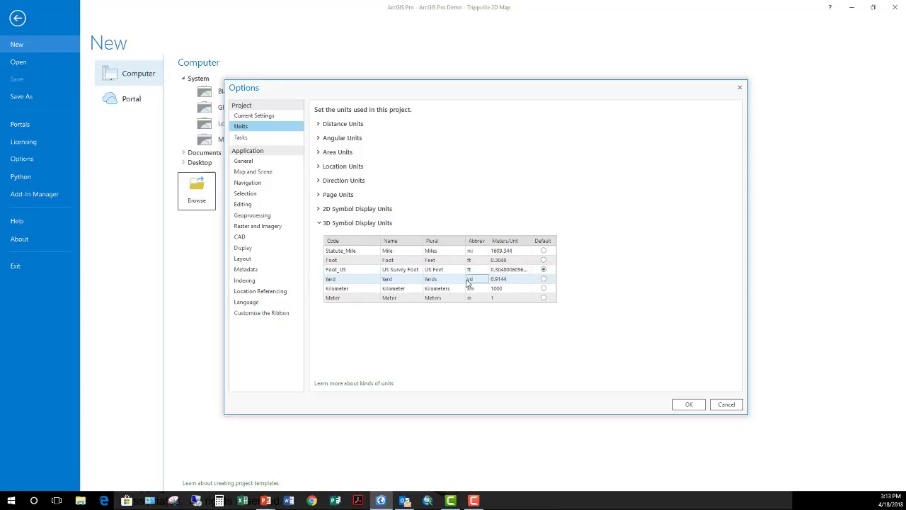
{"action": "left_click", "coordinate": [366, 271]}
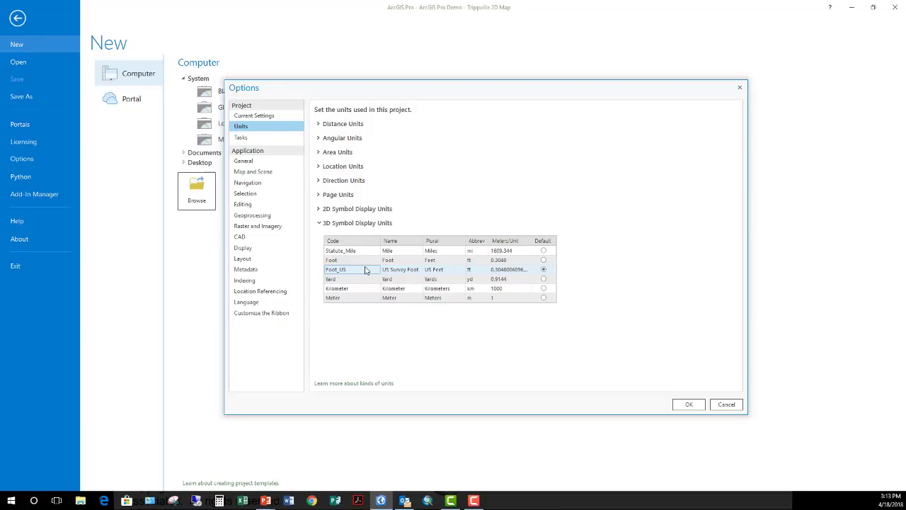
{"action": "left_click", "coordinate": [355, 298]}
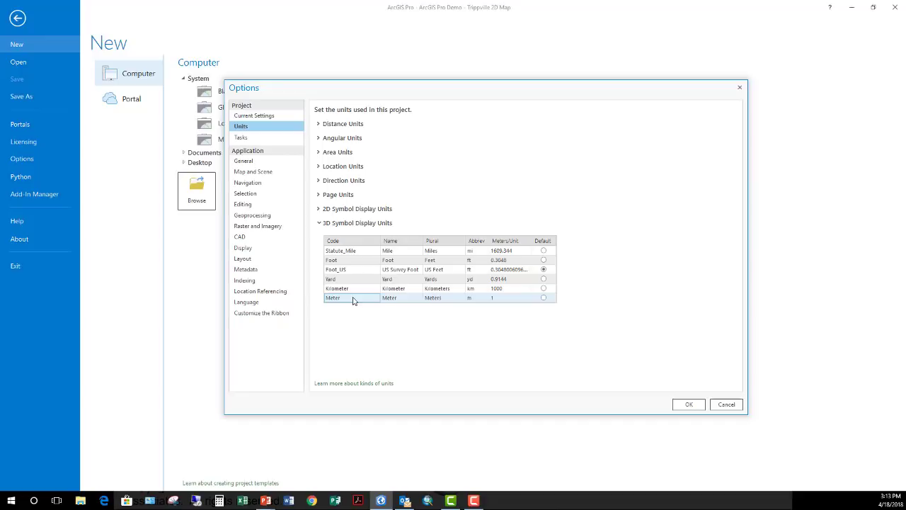
{"action": "left_click", "coordinate": [461, 298]}
{"action": "left_click", "coordinate": [502, 298]}
{"action": "left_click", "coordinate": [538, 298]}
{"action": "left_click", "coordinate": [352, 300]}
View the Tasks project options, then the Application General options
{"action": "left_click", "coordinate": [241, 139]}
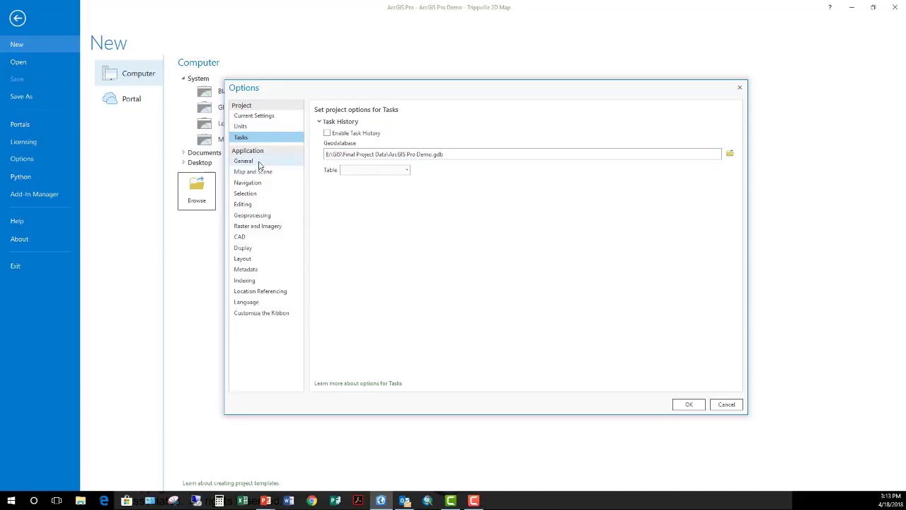
{"action": "left_click", "coordinate": [259, 163]}
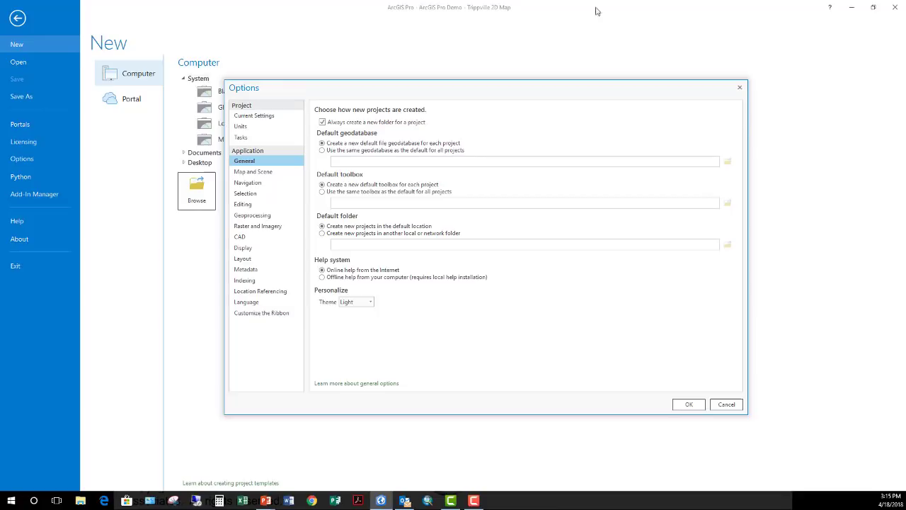
{"action": "left_click", "coordinate": [368, 303]}
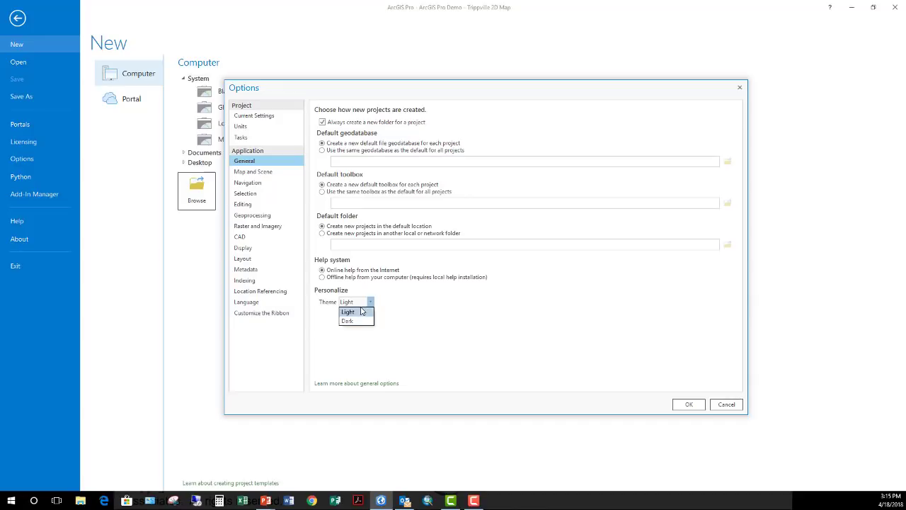
{"action": "left_click", "coordinate": [362, 312]}
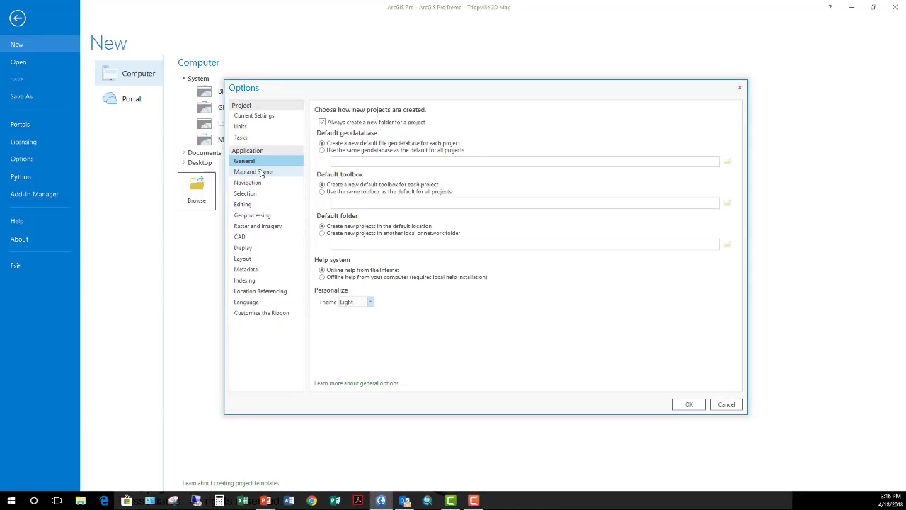
Show Map and Scene defaults: organization basemap, Global scenes, new layers visible
{"action": "left_click", "coordinate": [260, 172]}
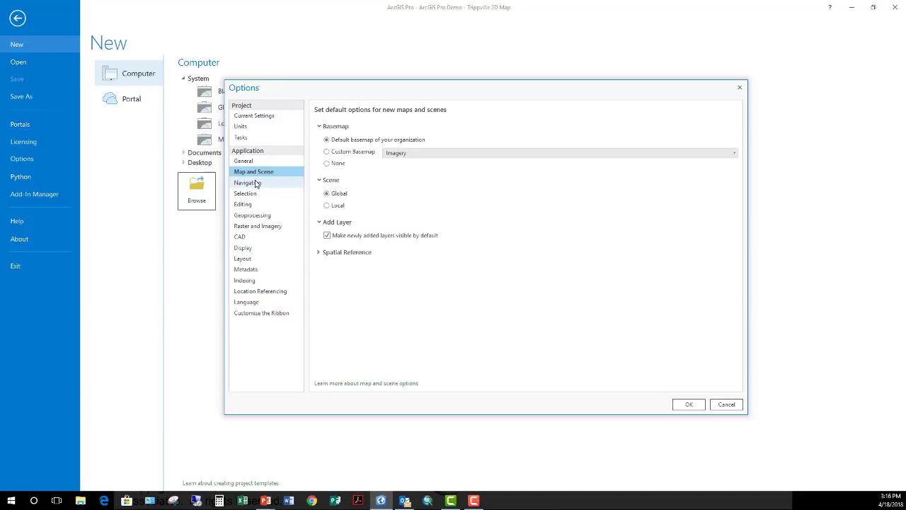
Step from the Navigation options to the Selection page with its selection colour and modes
{"action": "left_click", "coordinate": [256, 183]}
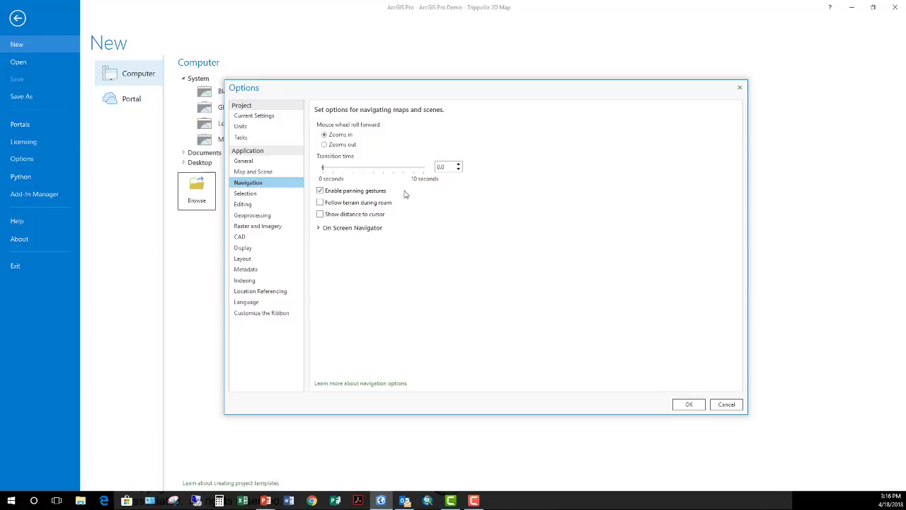
{"action": "key", "text": "Down"}
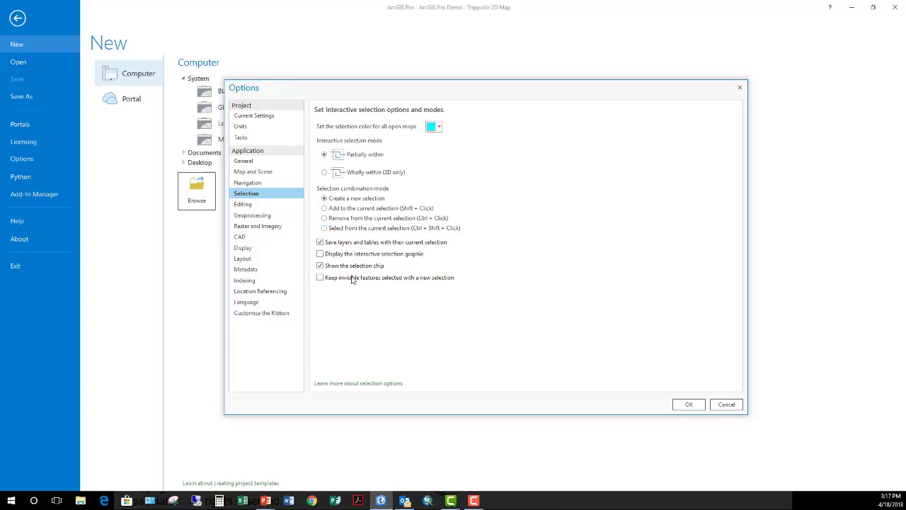
Show the Editing options and scroll through the save and discard confirmation settings
{"action": "left_click", "coordinate": [248, 205]}
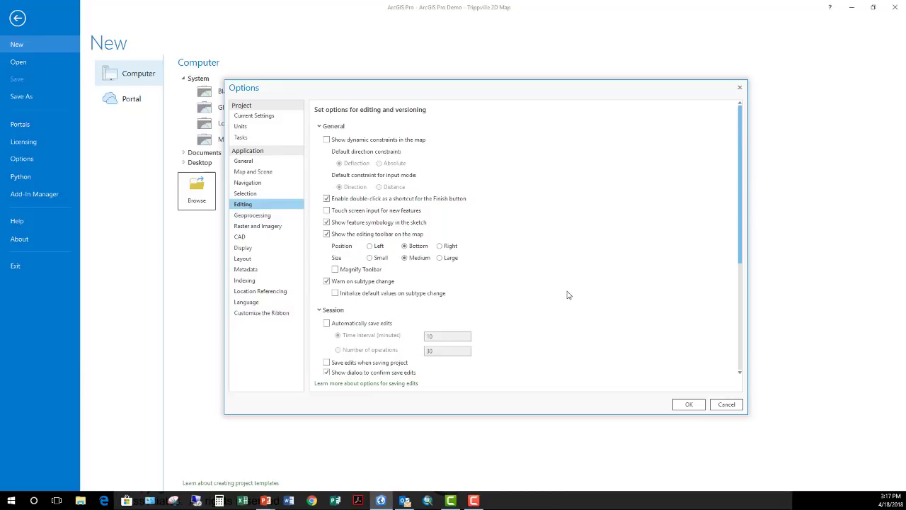
{"action": "scroll", "coordinate": [567, 282], "scroll_direction": "down", "scroll_amount": 2}
{"action": "scroll", "coordinate": [566, 282], "scroll_direction": "down", "scroll_amount": 3}
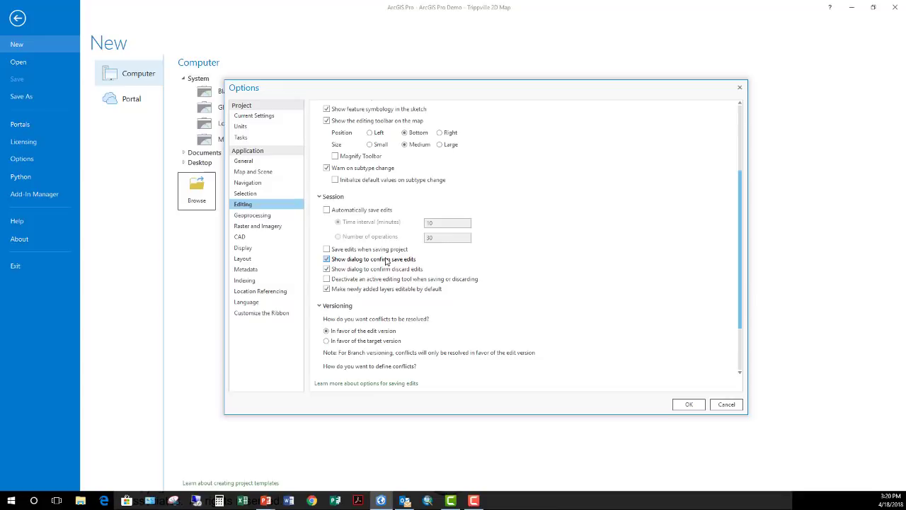
Show the Geoprocessing options, where tools may overwrite existing datasets
{"action": "left_click", "coordinate": [253, 216]}
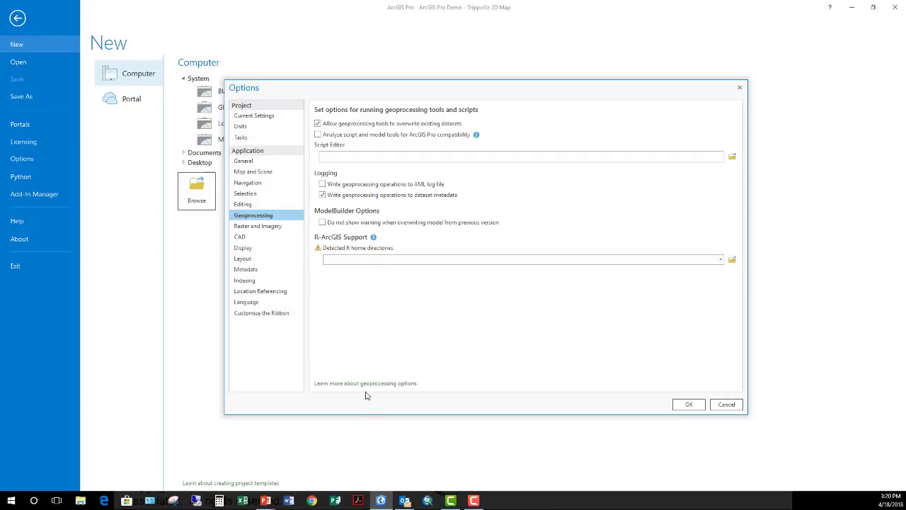
Open Raster and Imagery and expand its Appearance, Cache and Raster Dataset sections
{"action": "left_click", "coordinate": [266, 225]}
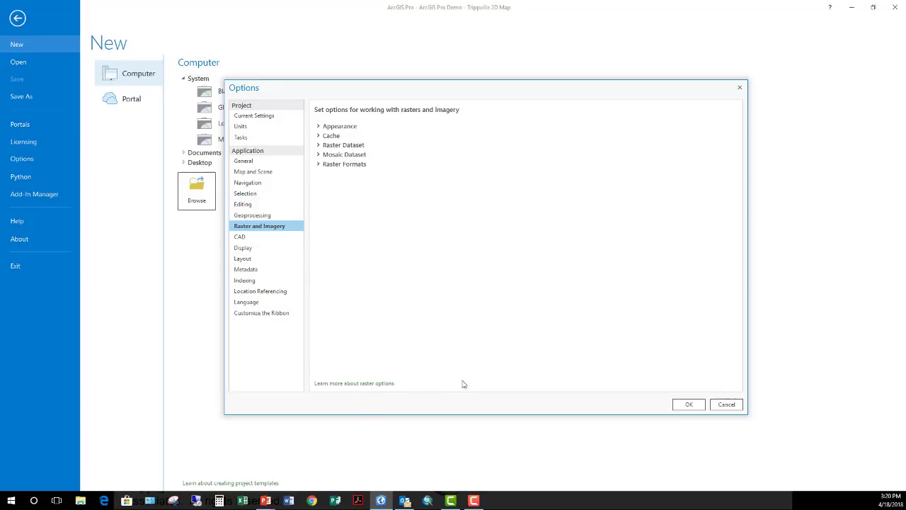
{"action": "left_click", "coordinate": [319, 126]}
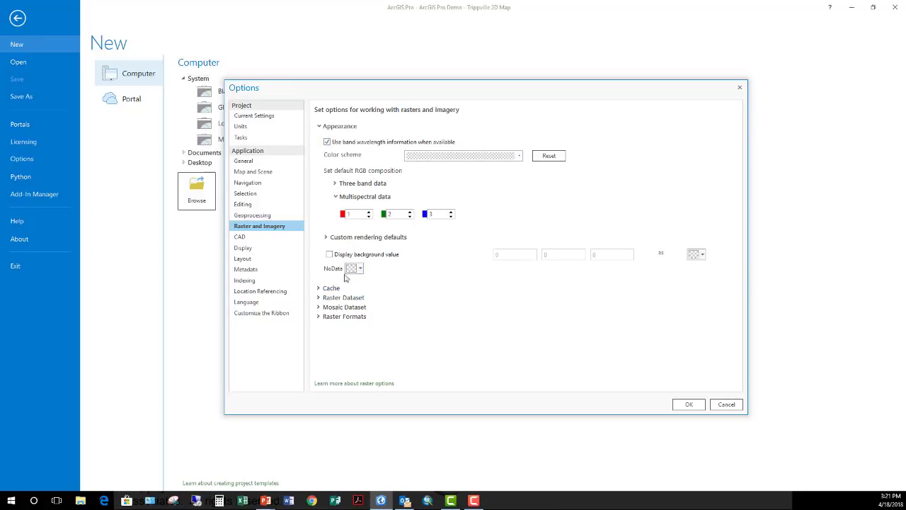
{"action": "left_click", "coordinate": [319, 289]}
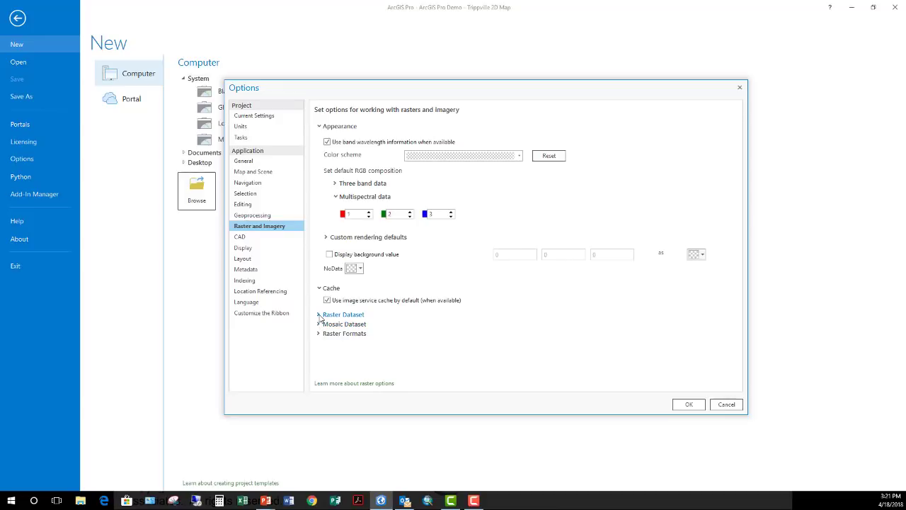
{"action": "left_click", "coordinate": [320, 315]}
{"action": "scroll", "coordinate": [526, 314], "scroll_direction": "down", "scroll_amount": 1}
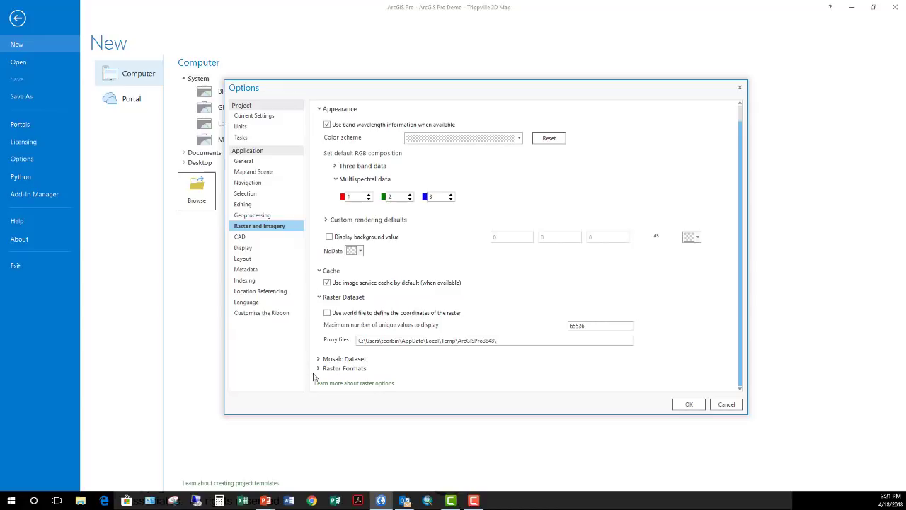
Show the CAD options page, leaving conversion of CAD feature classes to the project geodatabase unchecked
{"action": "left_click", "coordinate": [243, 237]}
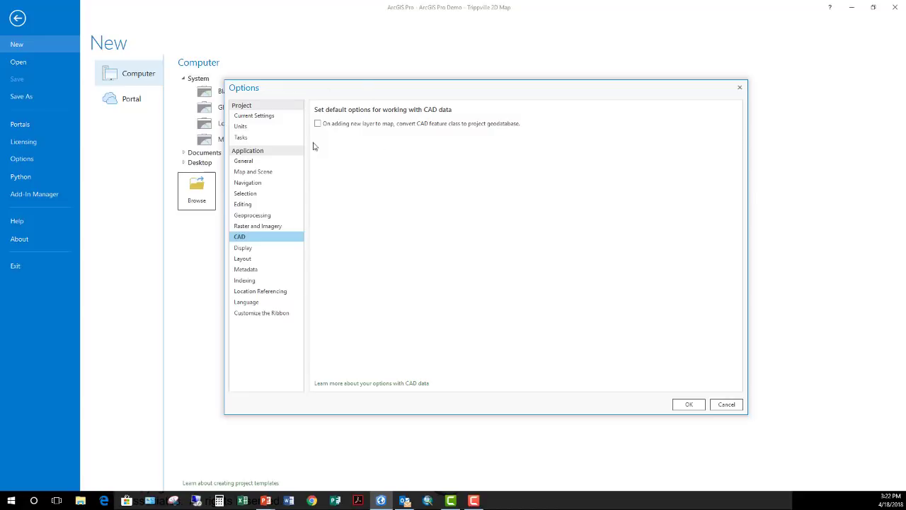
Open the Display page and review antialiasing, keeping Fast antialiasing and Force text antialiasing
{"action": "left_click", "coordinate": [238, 249]}
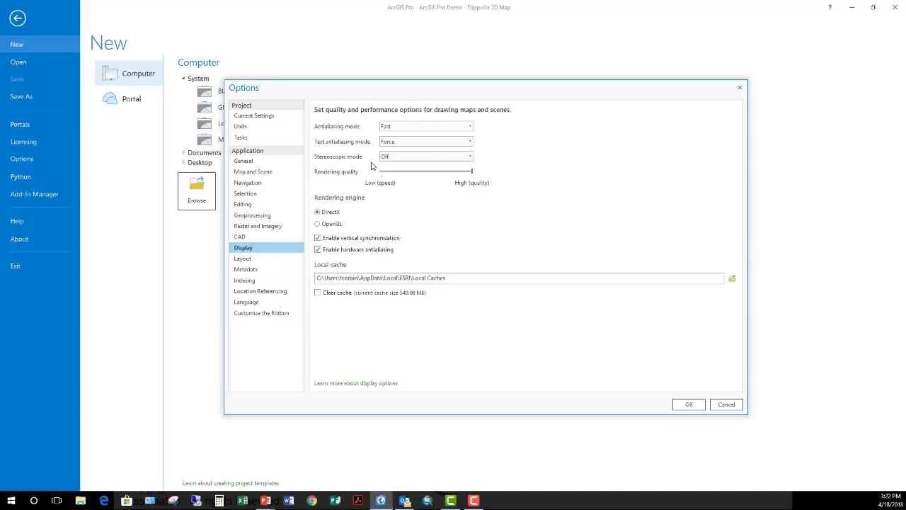
{"action": "left_click", "coordinate": [439, 127]}
{"action": "left_click", "coordinate": [614, 161]}
{"action": "left_click", "coordinate": [434, 144]}
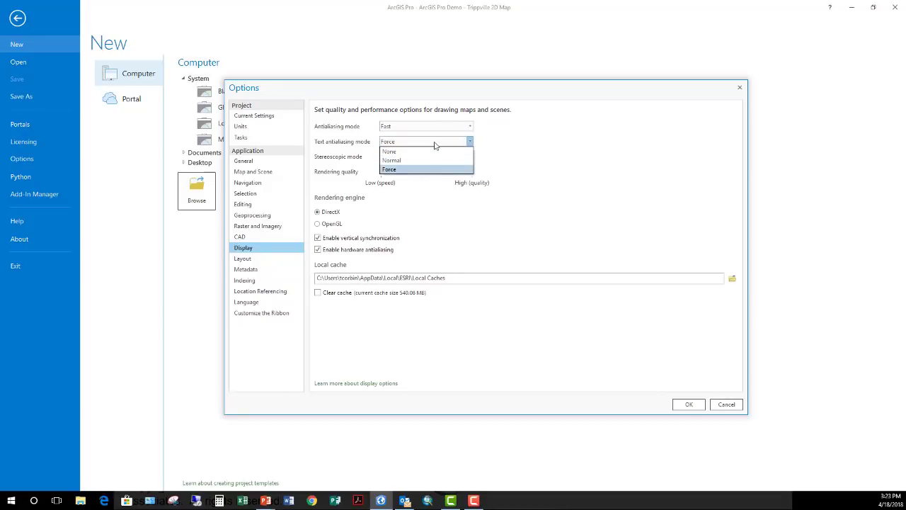
{"action": "left_click", "coordinate": [548, 142]}
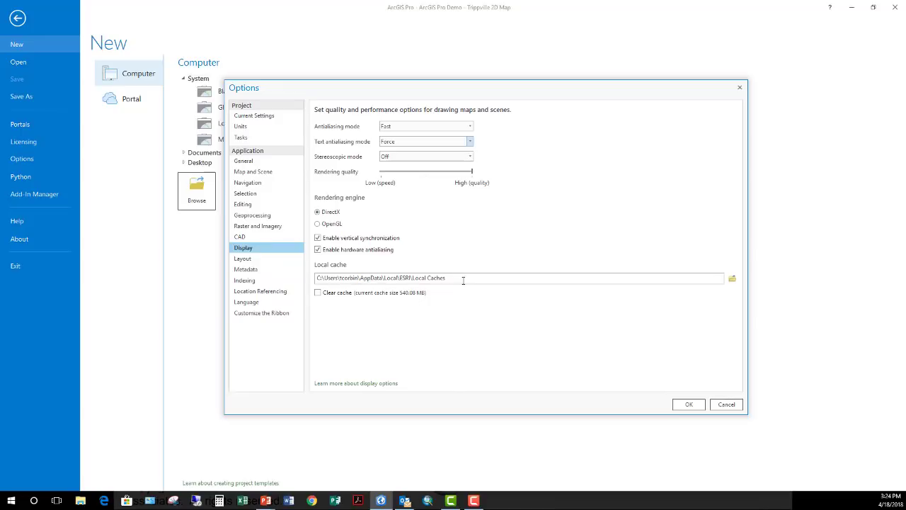
Move from Layout to Metadata options and keep Item Description as the metadata style
{"action": "left_click", "coordinate": [253, 261]}
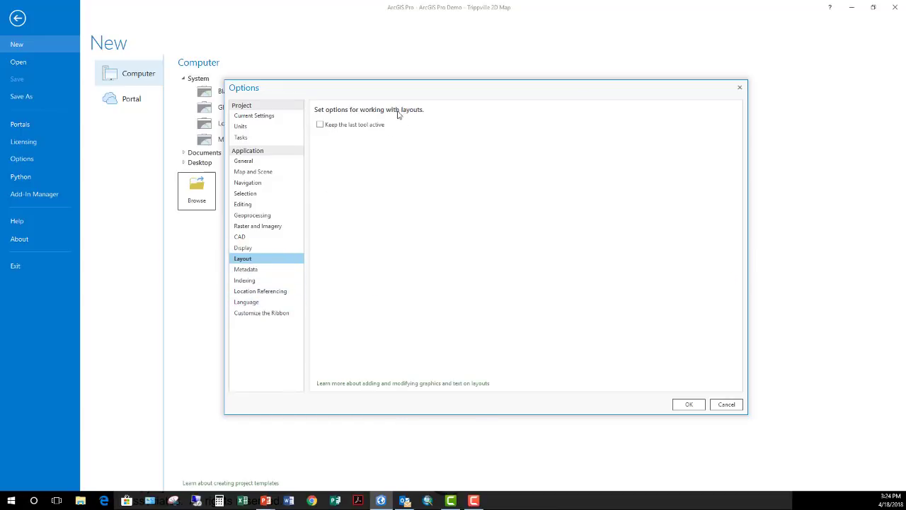
{"action": "left_click", "coordinate": [241, 269]}
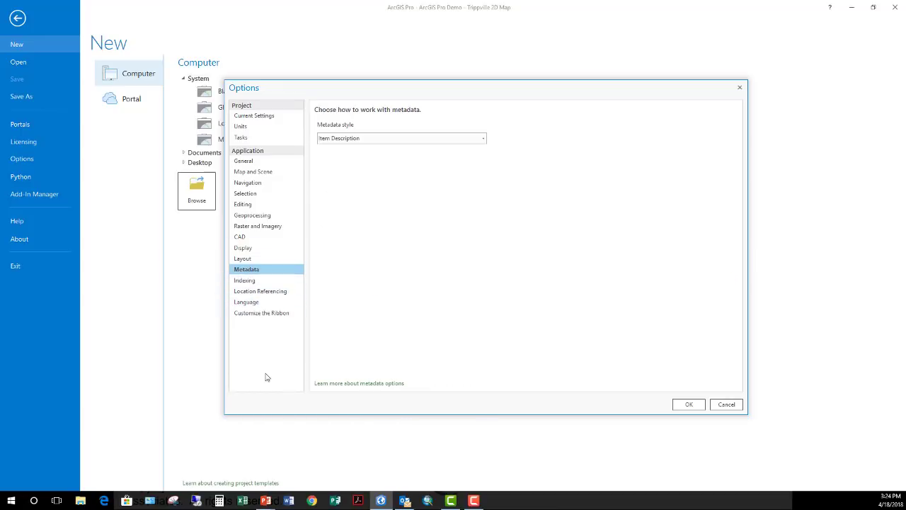
{"action": "left_click", "coordinate": [396, 141]}
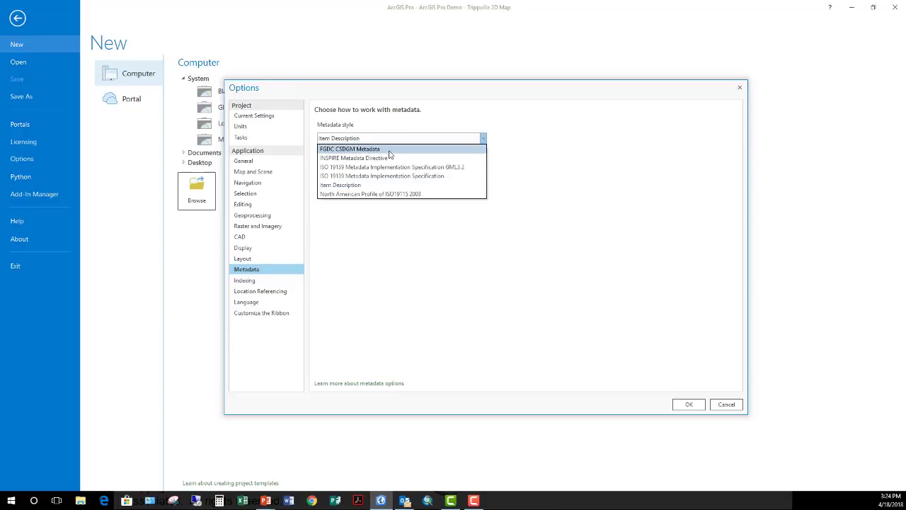
{"action": "left_click", "coordinate": [359, 186]}
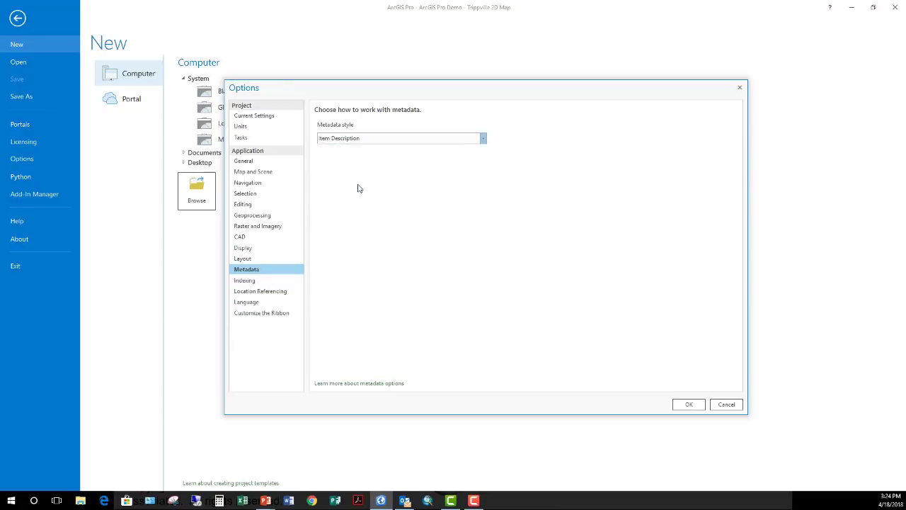
Page through Indexing and Location Referencing options to reach the Language preferences
{"action": "left_click", "coordinate": [251, 281]}
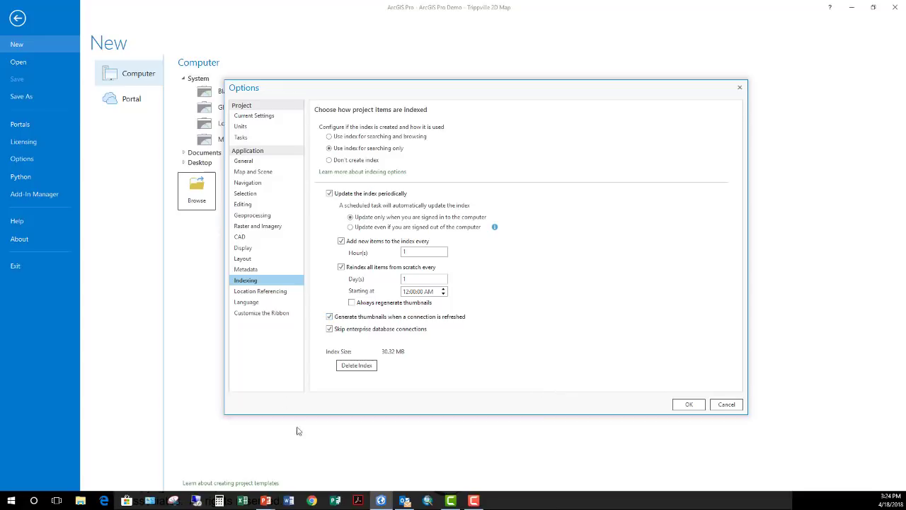
{"action": "left_click", "coordinate": [264, 291]}
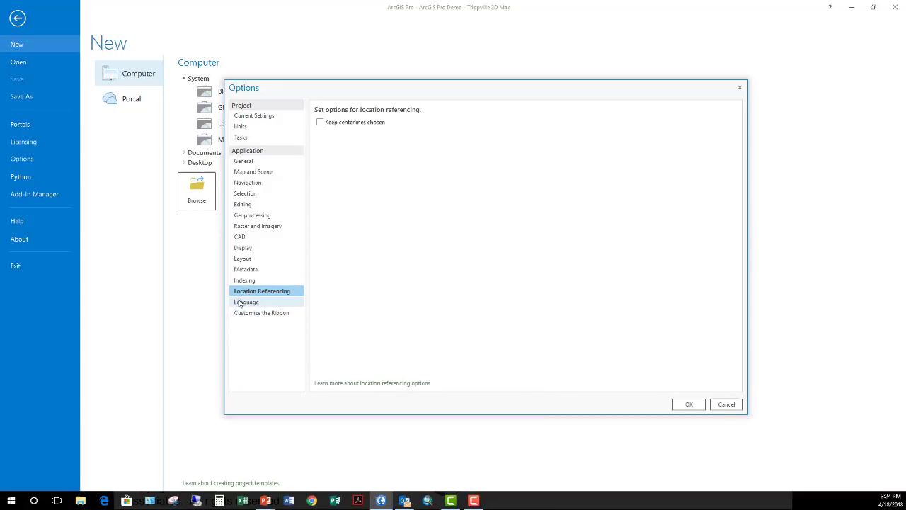
{"action": "left_click", "coordinate": [241, 302]}
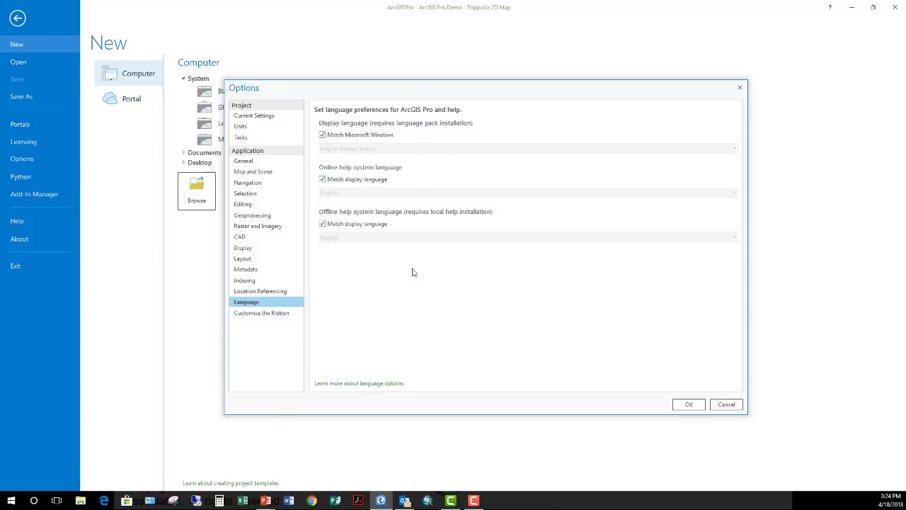
Show the Customize the Ribbon page of the Options dialog
{"action": "left_click", "coordinate": [255, 313]}
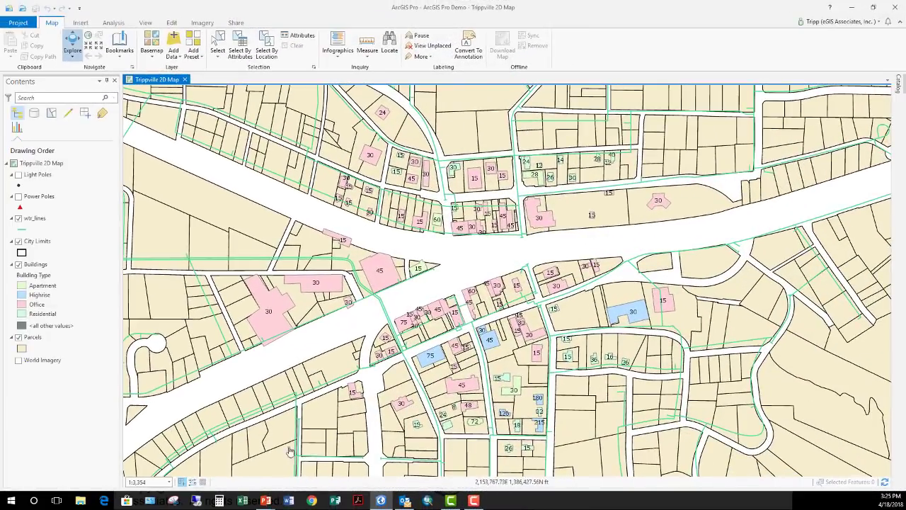
Bring up the taskbar preview of the ArcGIS Pro Options Demo PowerPoint slide show
{"action": "mouse_move", "coordinate": [269, 501]}
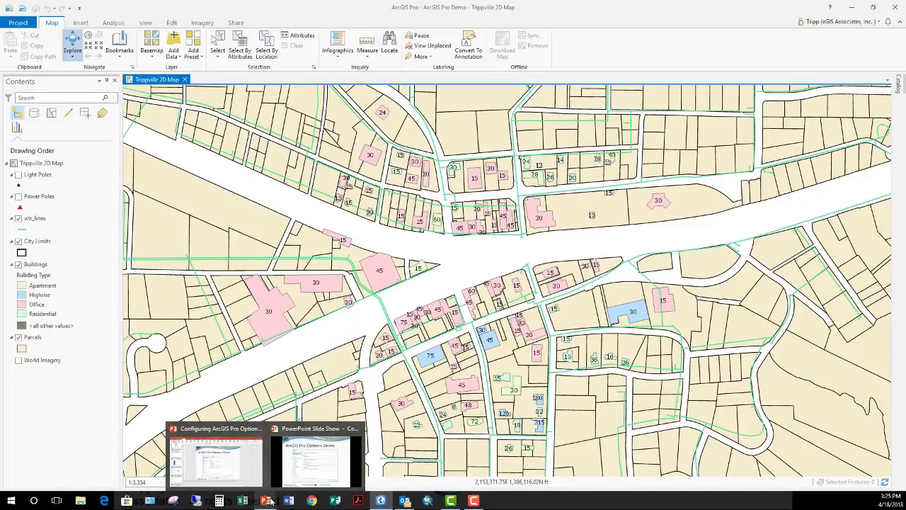